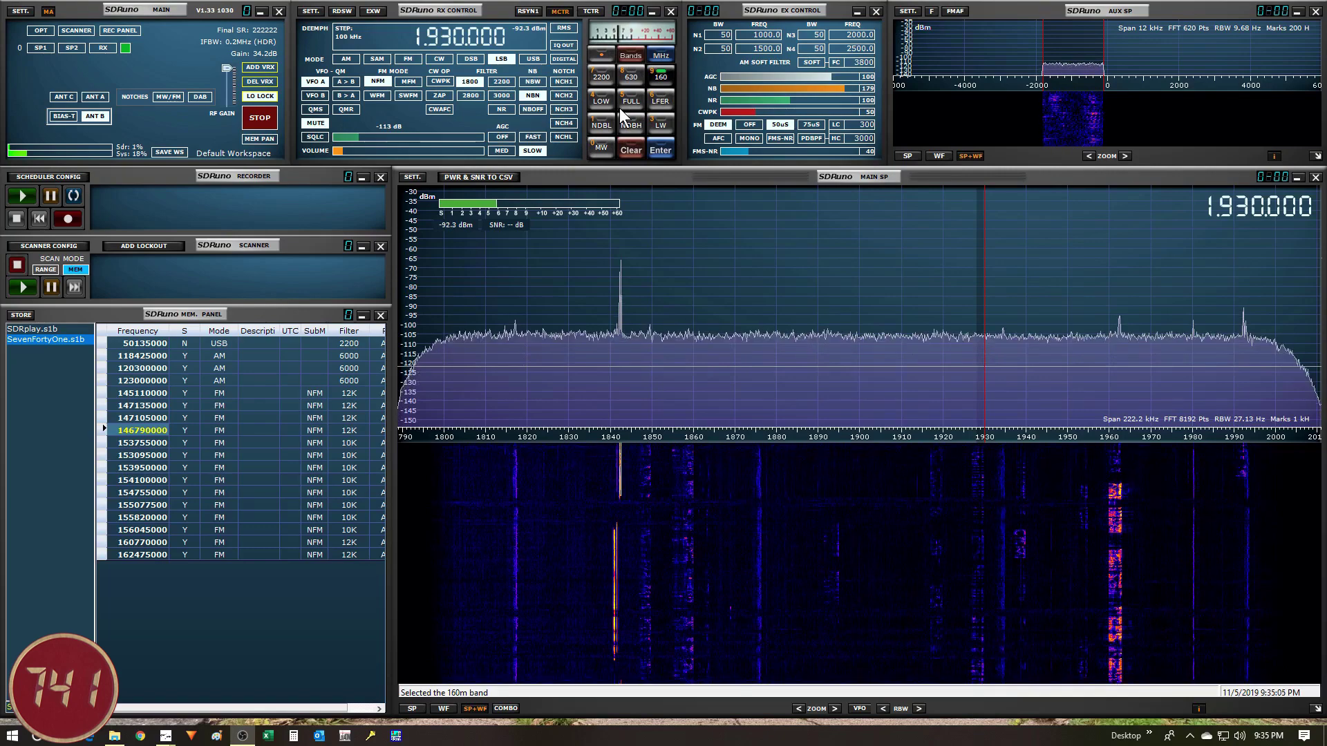
# - Switch the band keypad to the HDR band set and select the 2200 m band
pyautogui.click(627, 55)
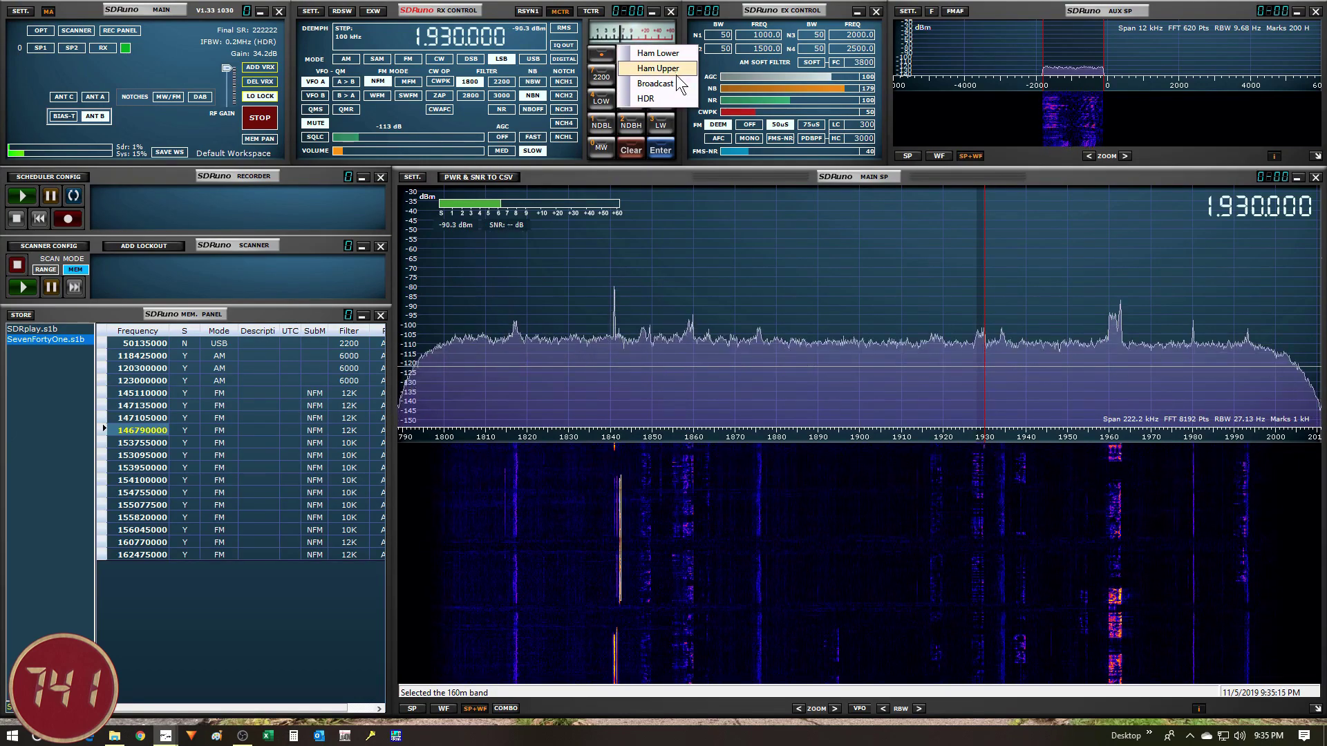
pyautogui.click(647, 99)
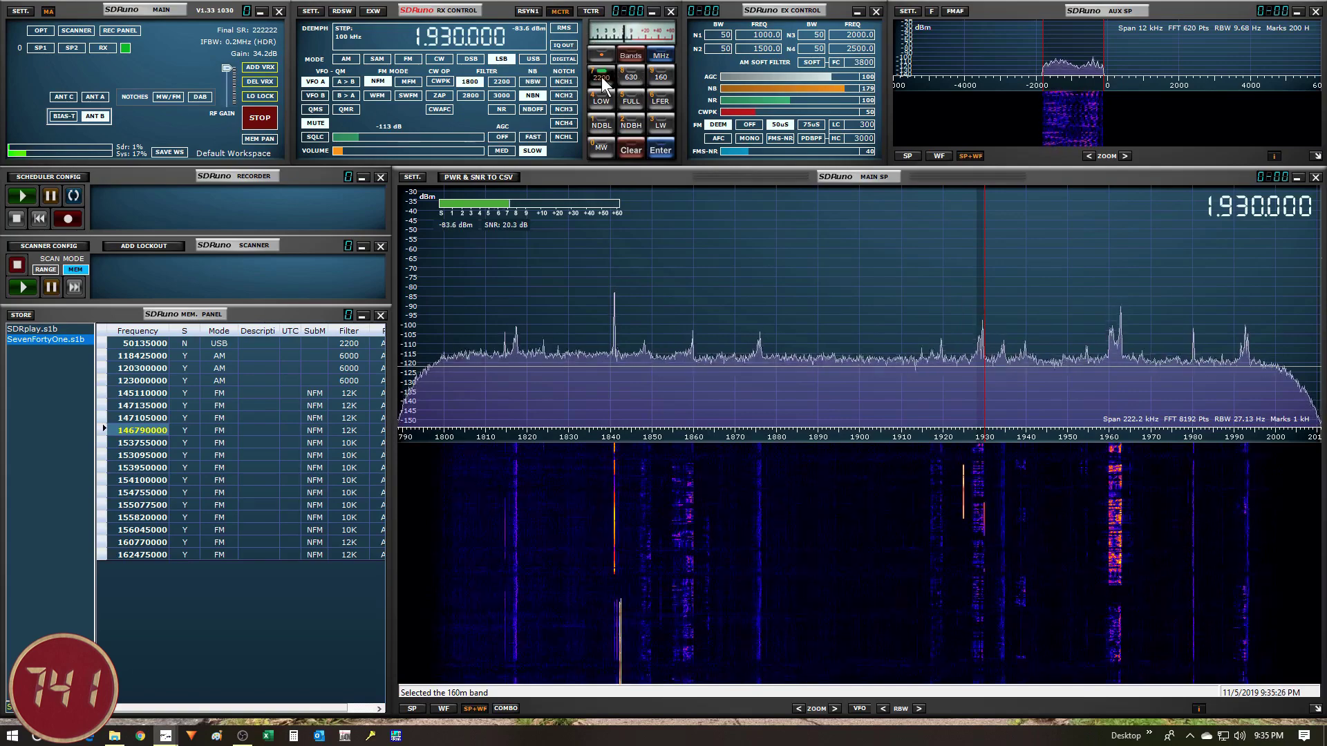
pyautogui.click(616, 76)
# - Step through the 630 m and 160 m bands, then show the full broadcast band
pyautogui.click(631, 76)
pyautogui.click(656, 77)
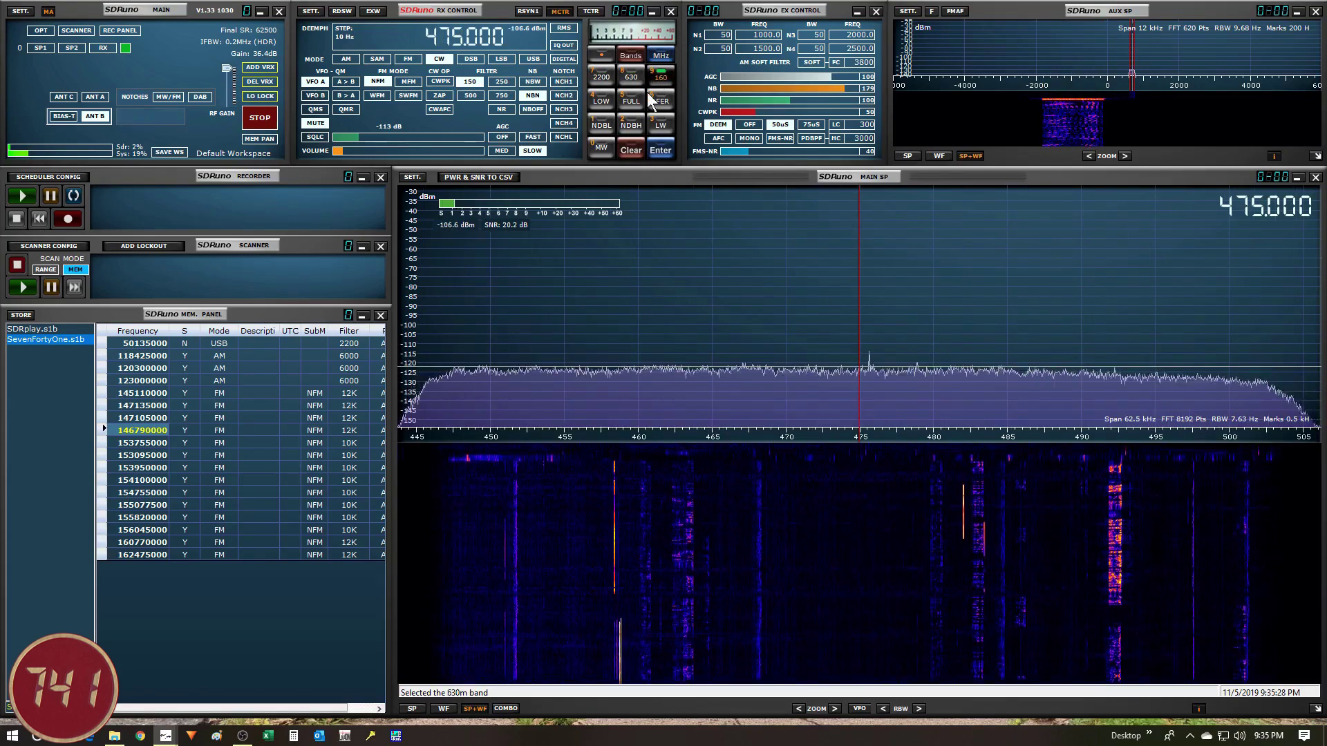
pyautogui.click(631, 102)
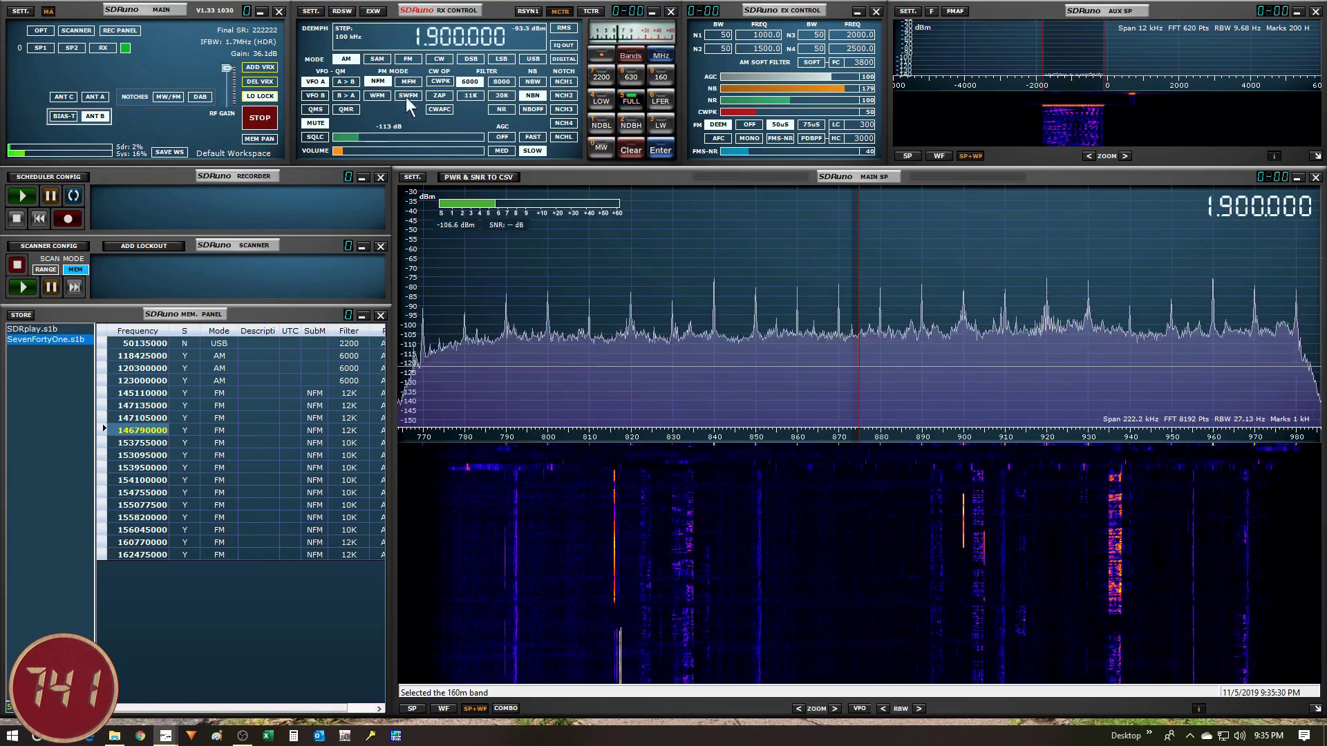
# - Switch the receiver's IF mode from HDR to low-IF (LIF)
pyautogui.click(265, 50)
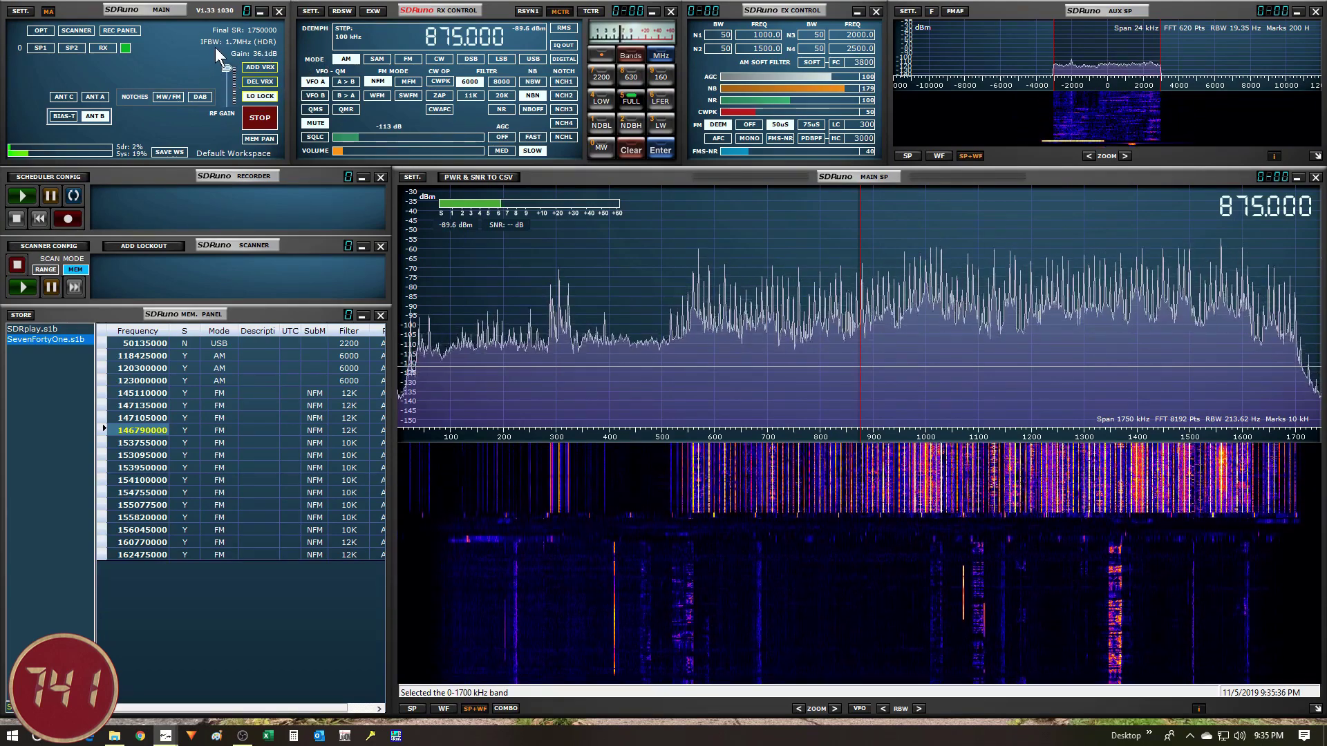
pyautogui.click(231, 42)
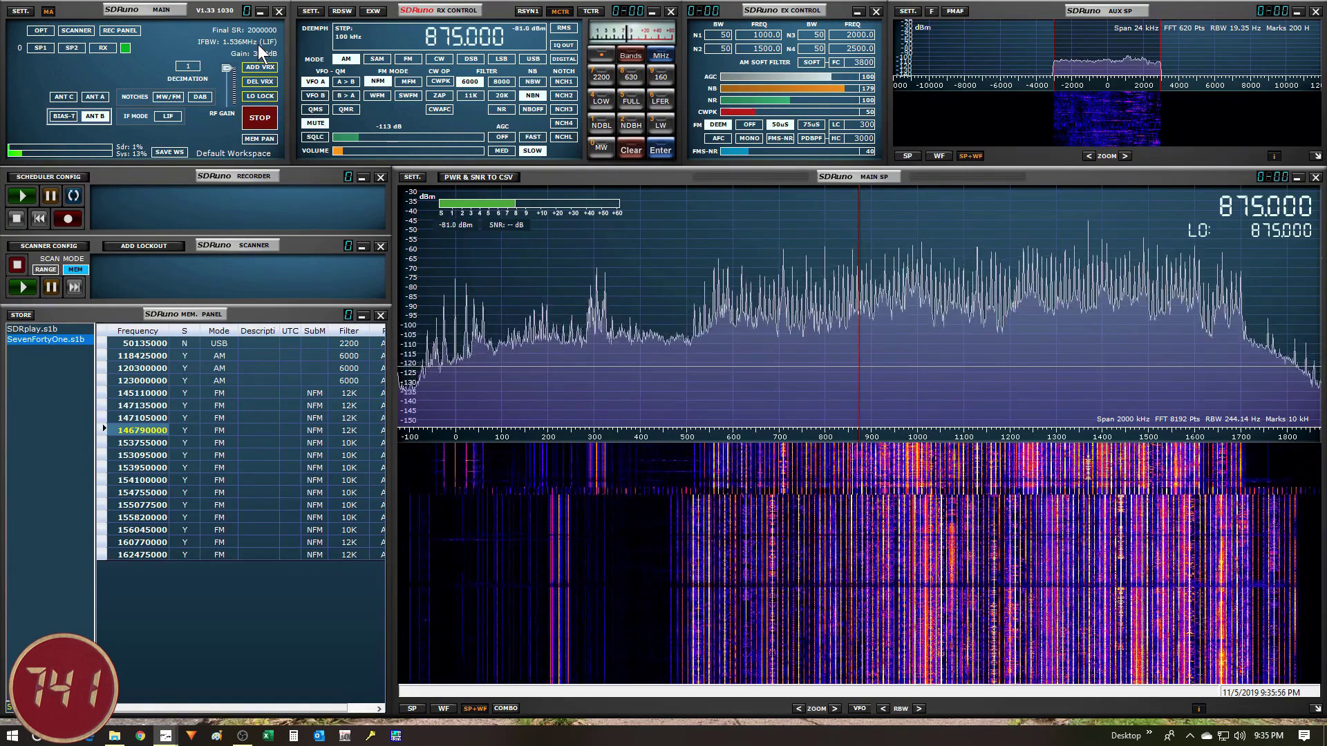
pyautogui.click(210, 39)
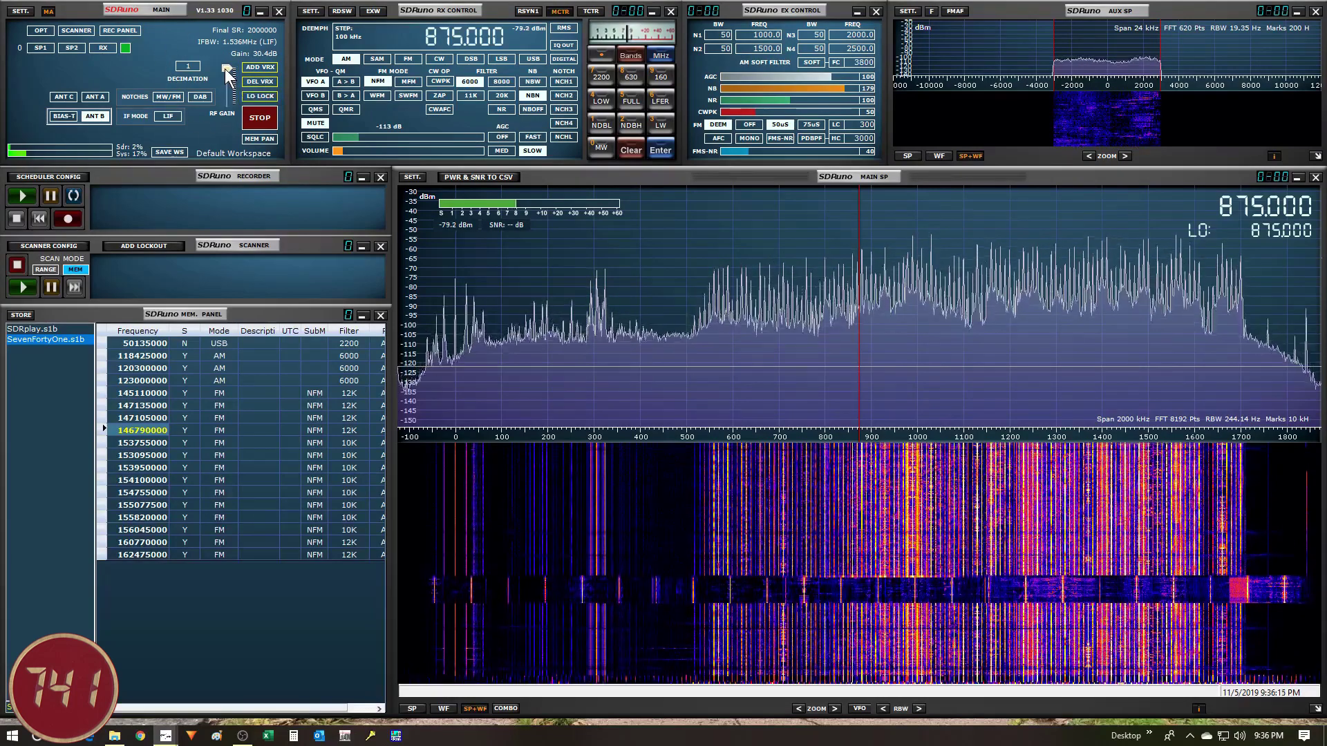
# - Drop the RF gain and bring it back up to 30.4 dB, then switch to antenna B
pyautogui.moveTo(225, 68); pyautogui.dragTo(223, 86)
pyautogui.scroll(2, 222, 86)
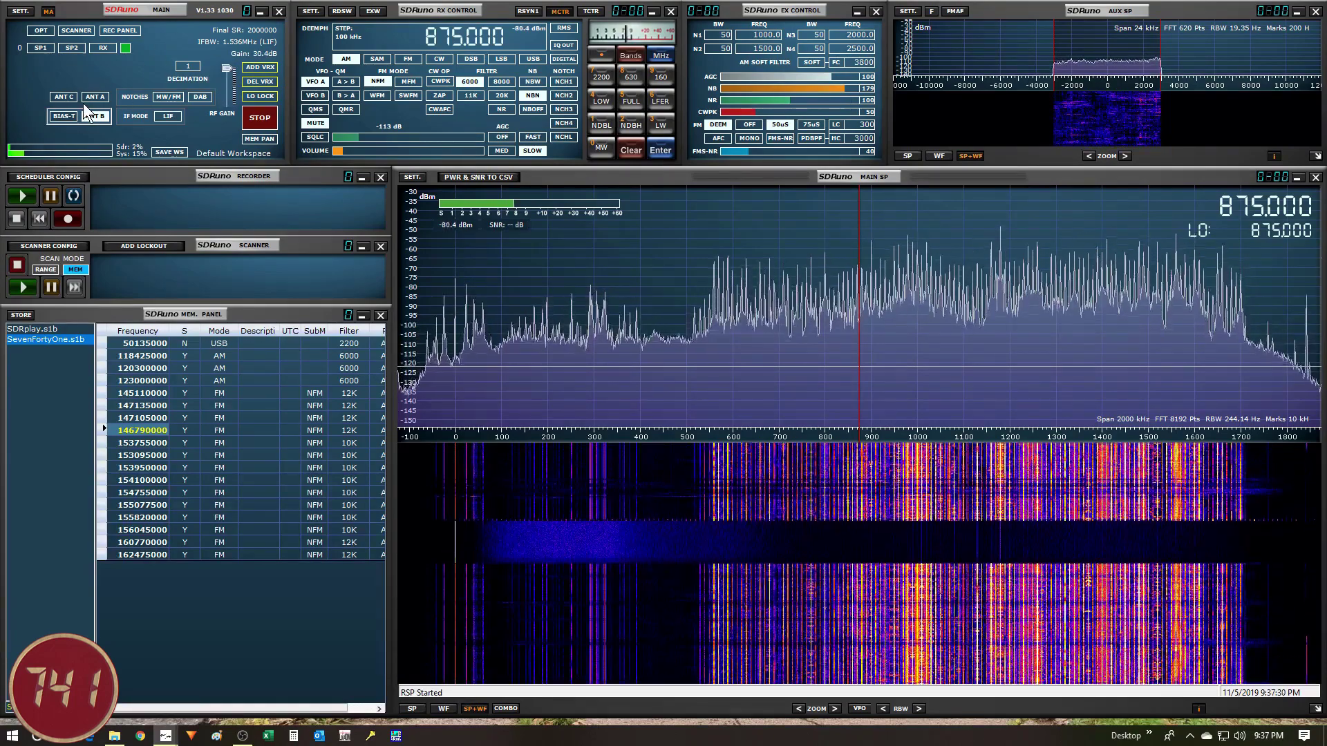
pyautogui.click(90, 115)
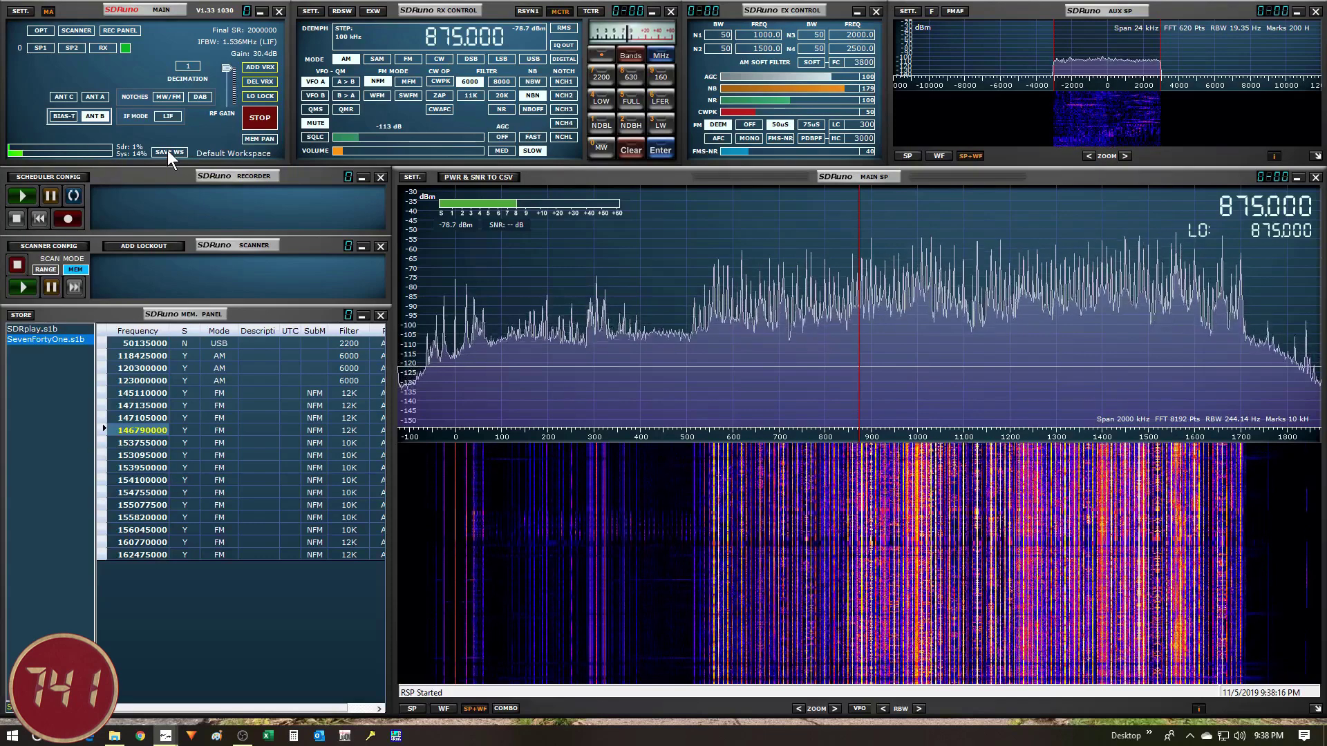
pyautogui.click(167, 151)
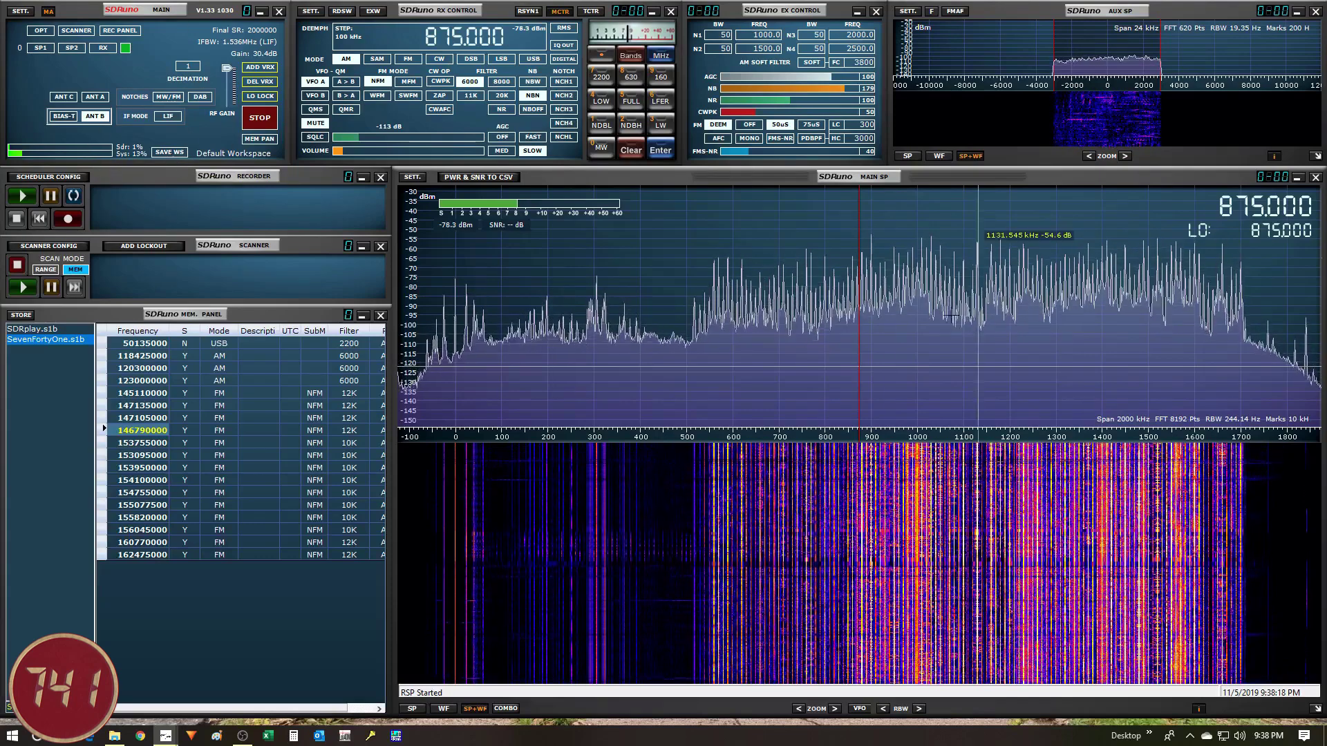
# - Save the current setup into Workspace 4 and dismiss the saved confirmation
pyautogui.click(172, 151)
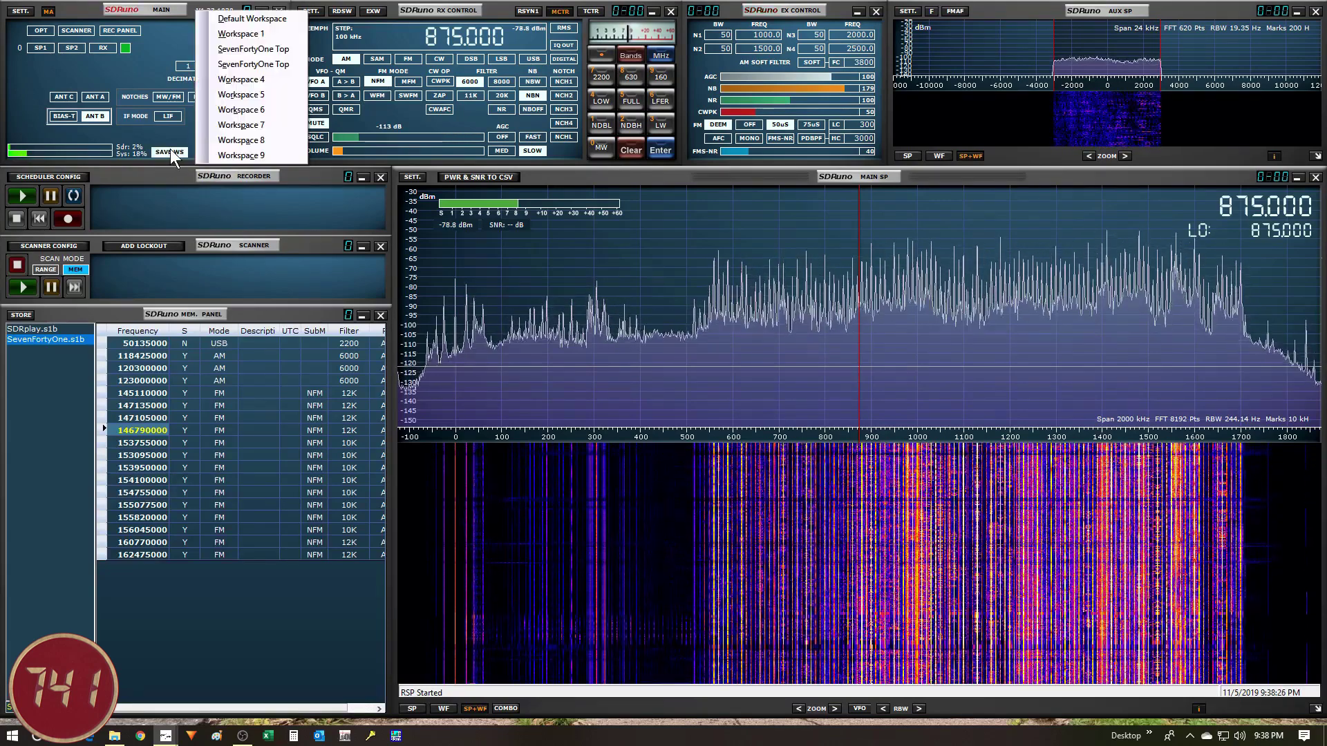
pyautogui.click(242, 80)
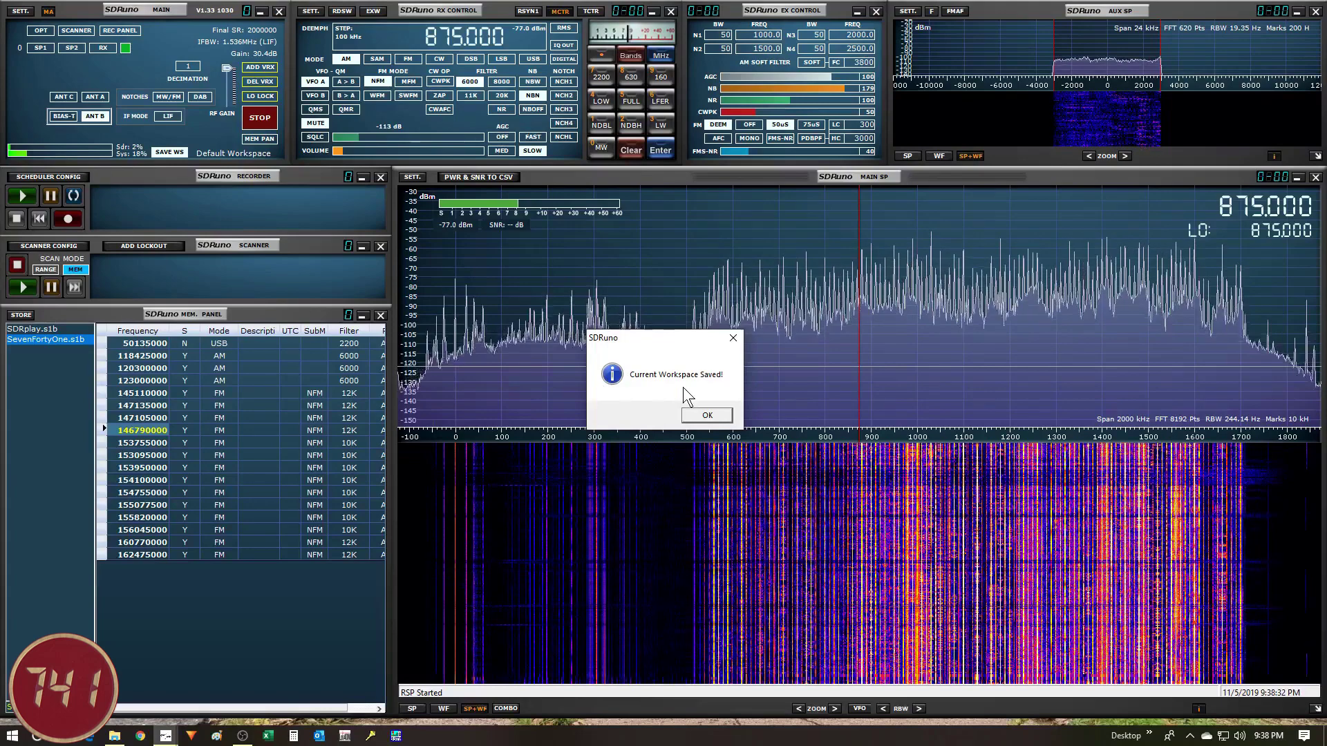
pyautogui.click(707, 415)
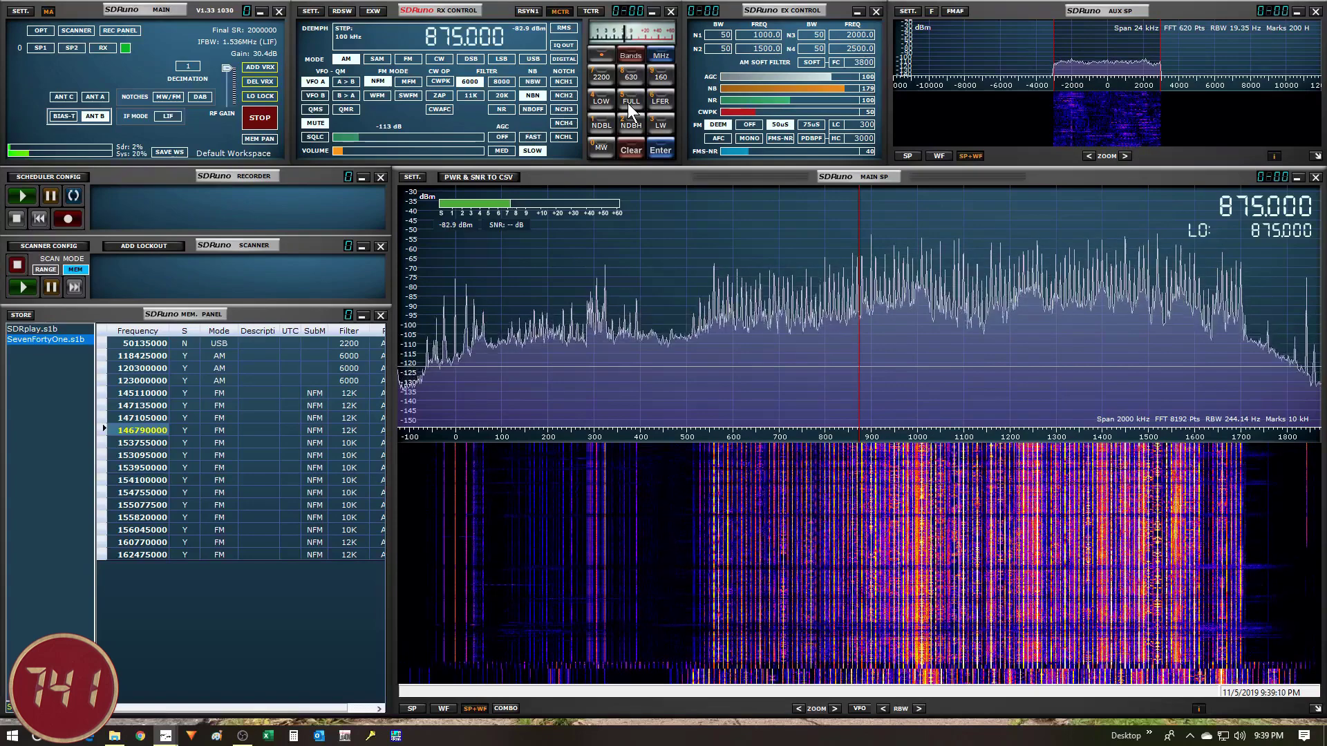
# - Choose the Ham Lower band set and jump to the 160 m band at 1.900 MHz LSB
pyautogui.click(627, 101)
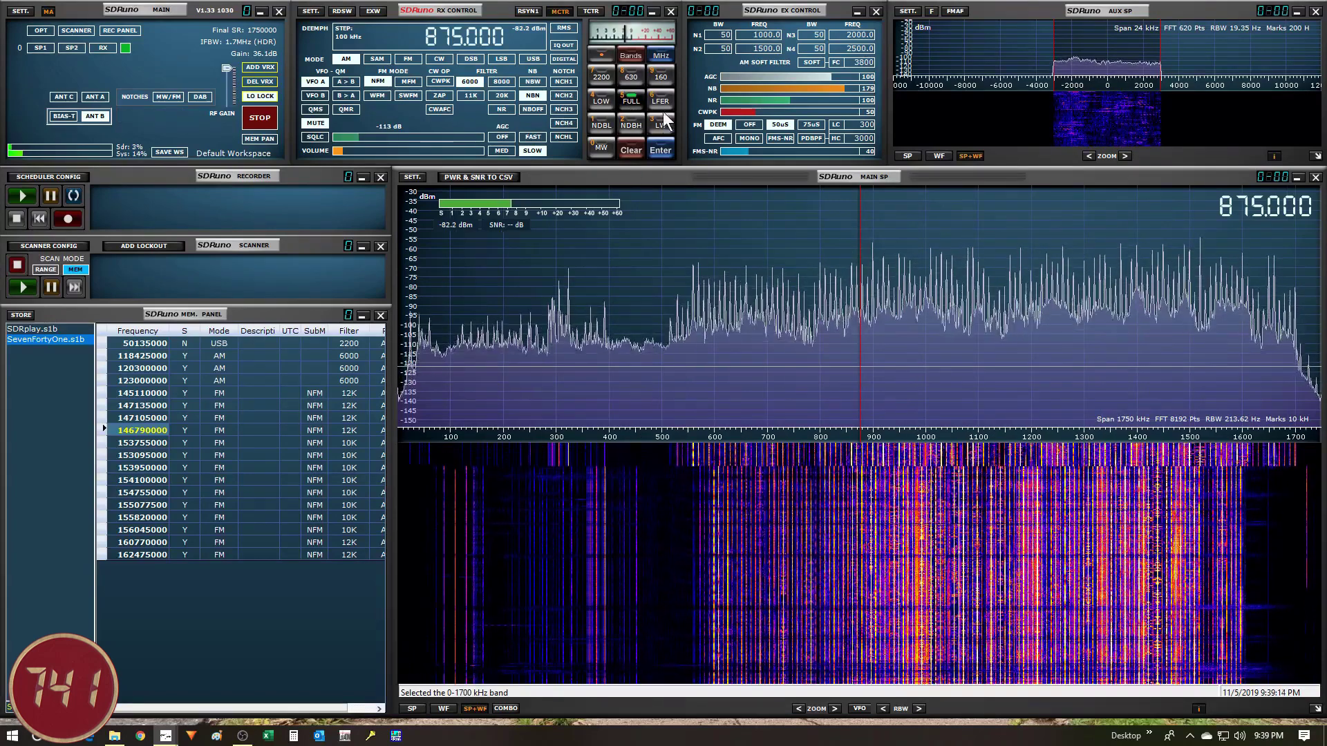
pyautogui.click(629, 55)
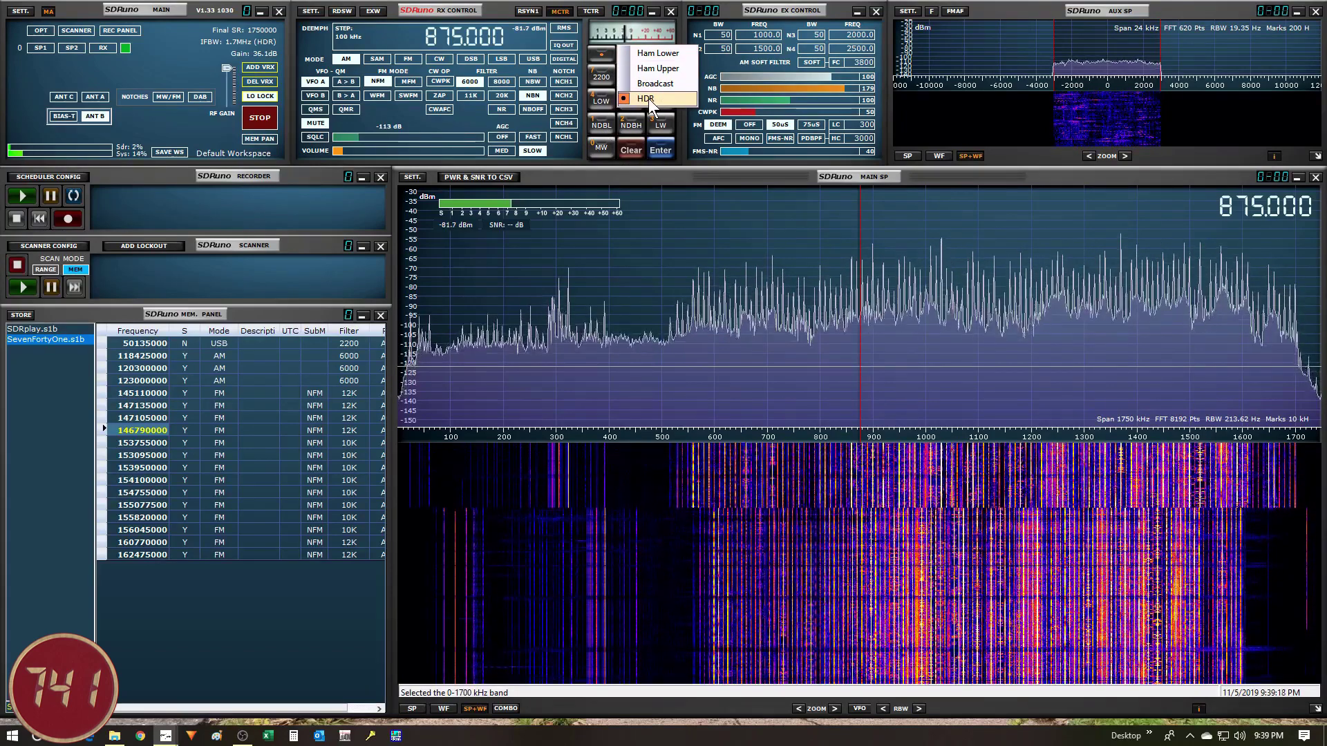
pyautogui.click(654, 54)
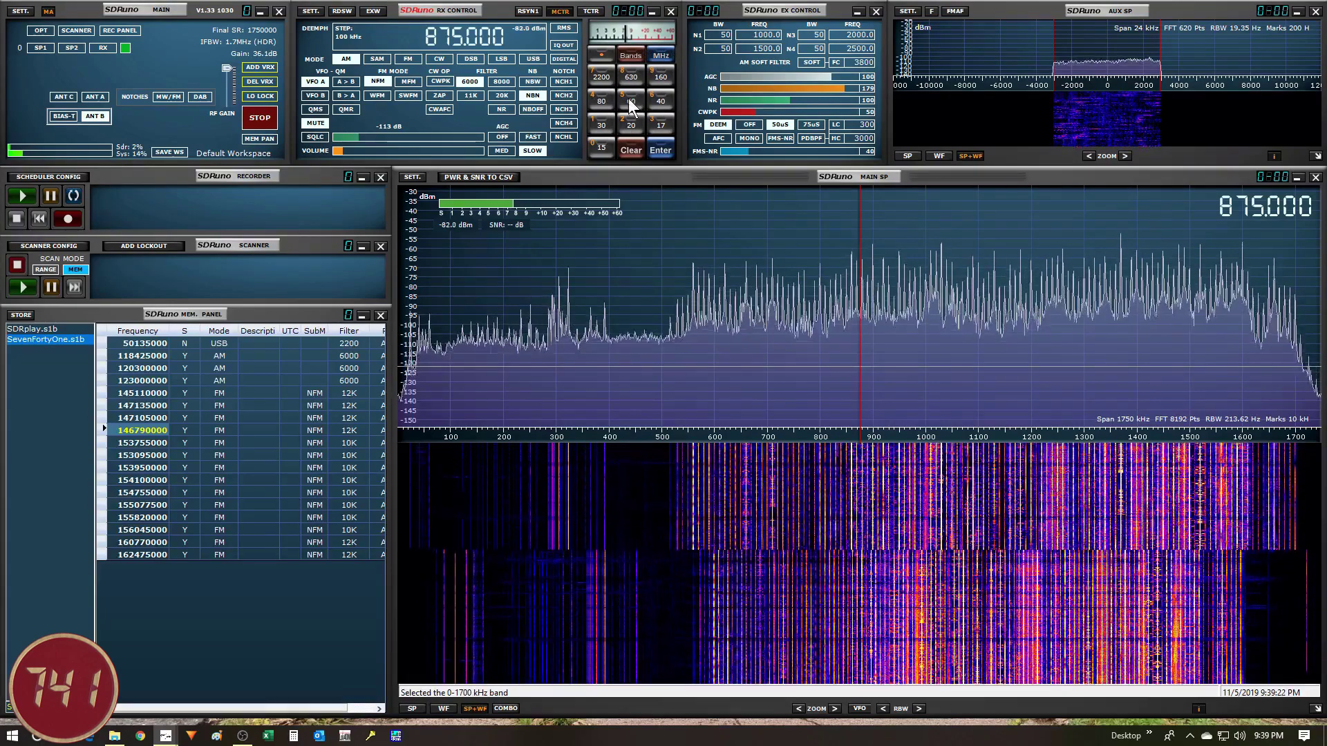
pyautogui.click(657, 76)
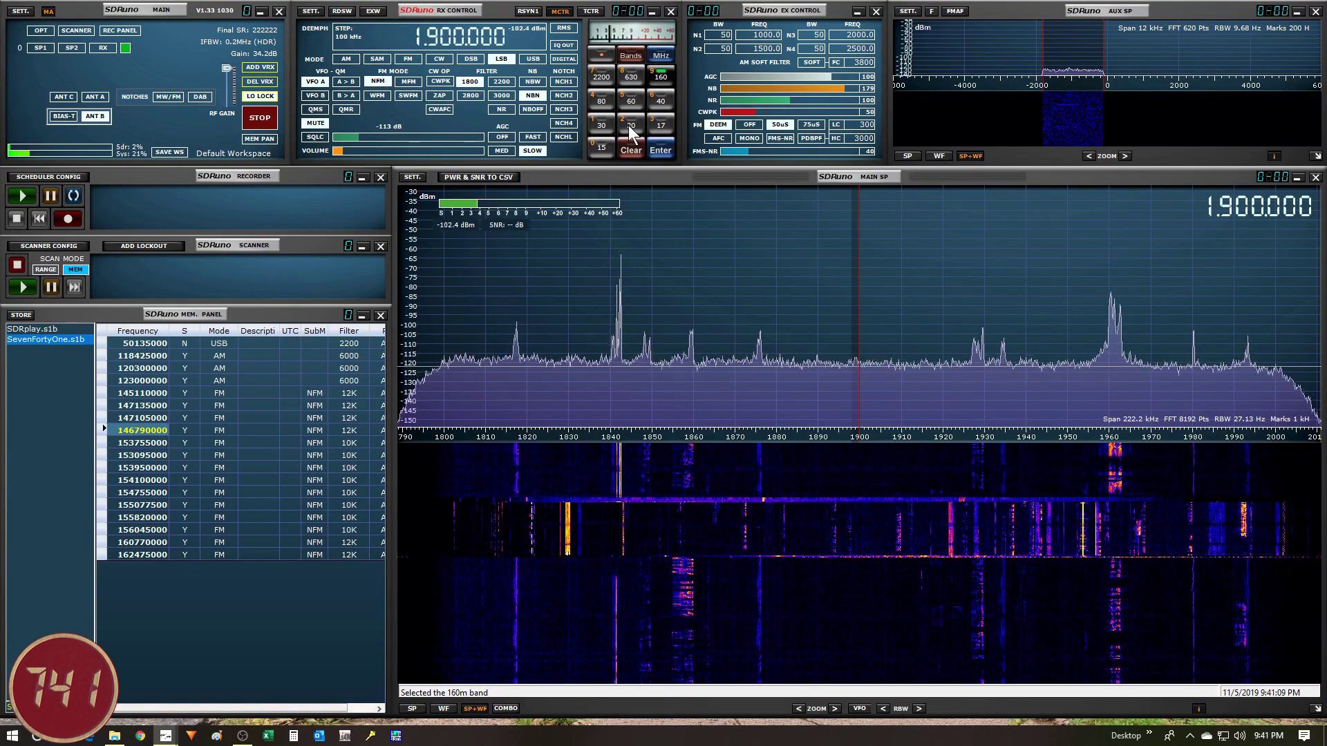
pyautogui.click(629, 125)
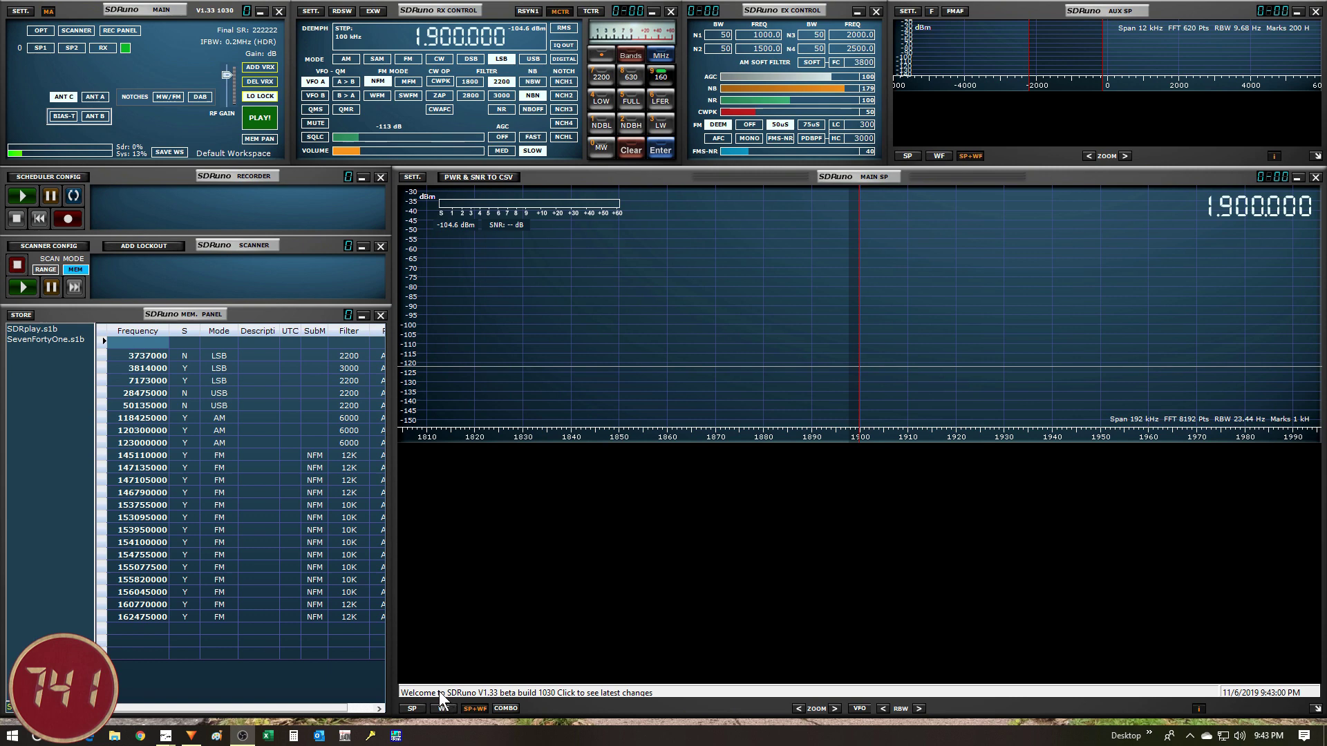
# - Open the SDRuno 1.33 changelog from the status bar welcome text
pyautogui.click(430, 690)
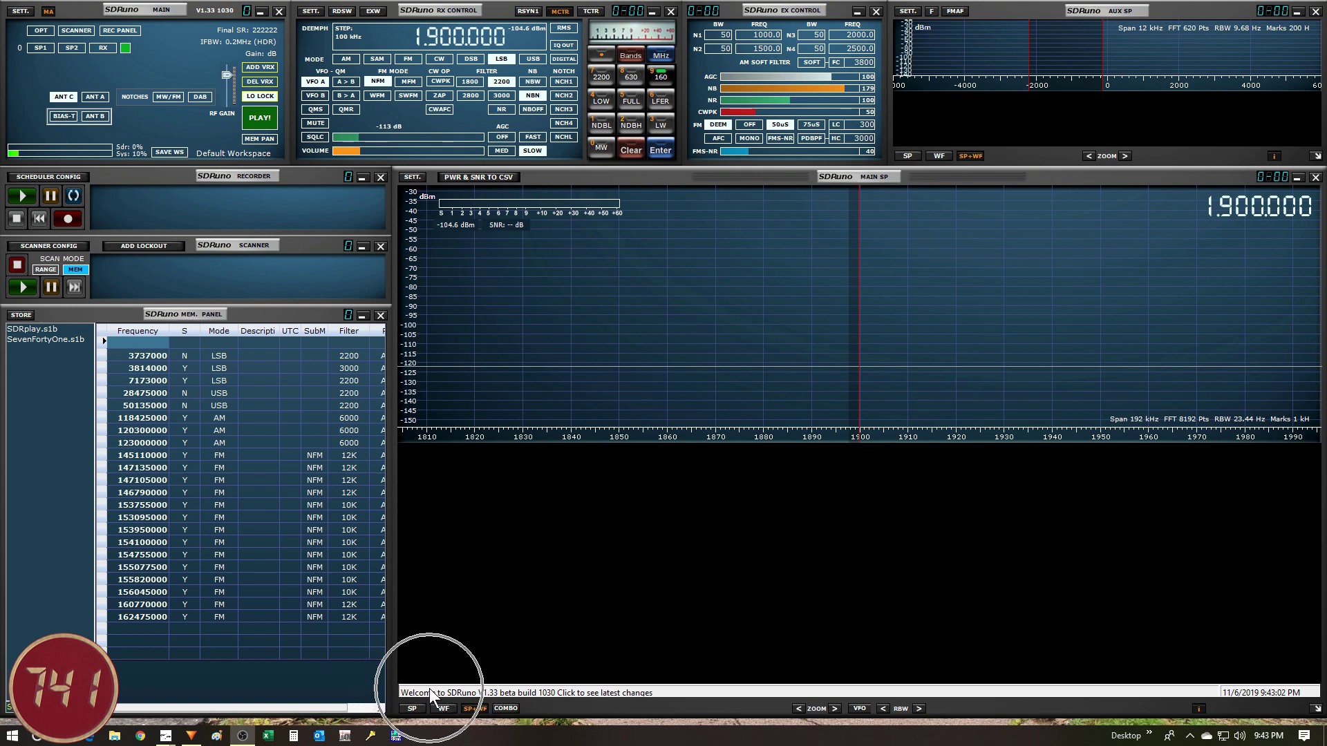
pyautogui.click(430, 690)
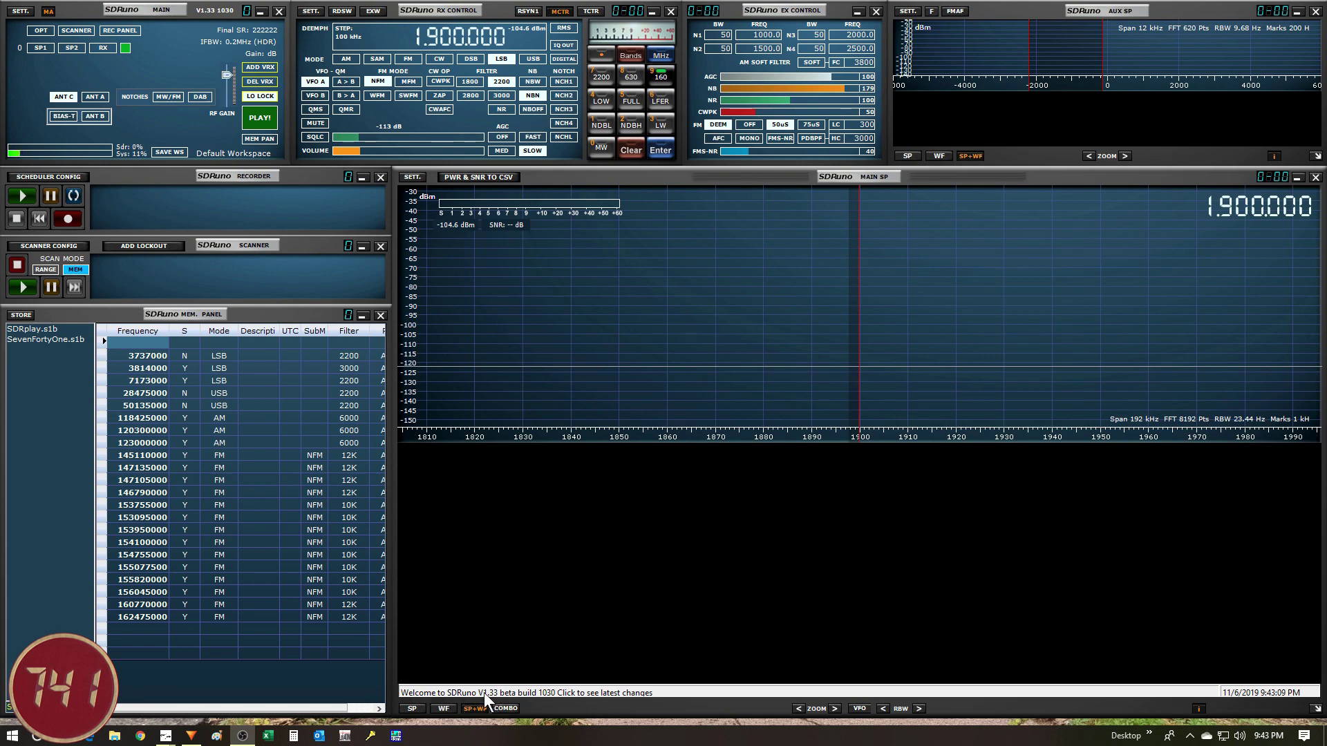
pyautogui.click(539, 691)
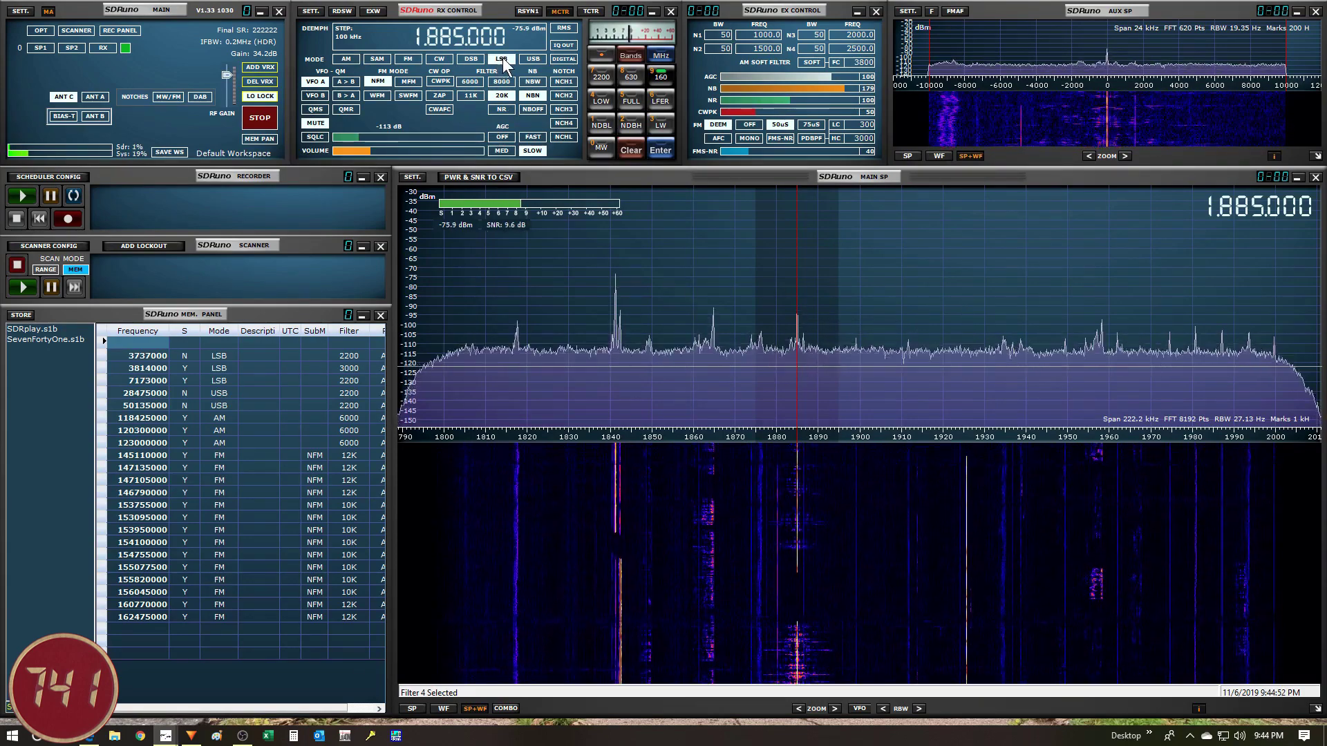
pyautogui.click(502, 58)
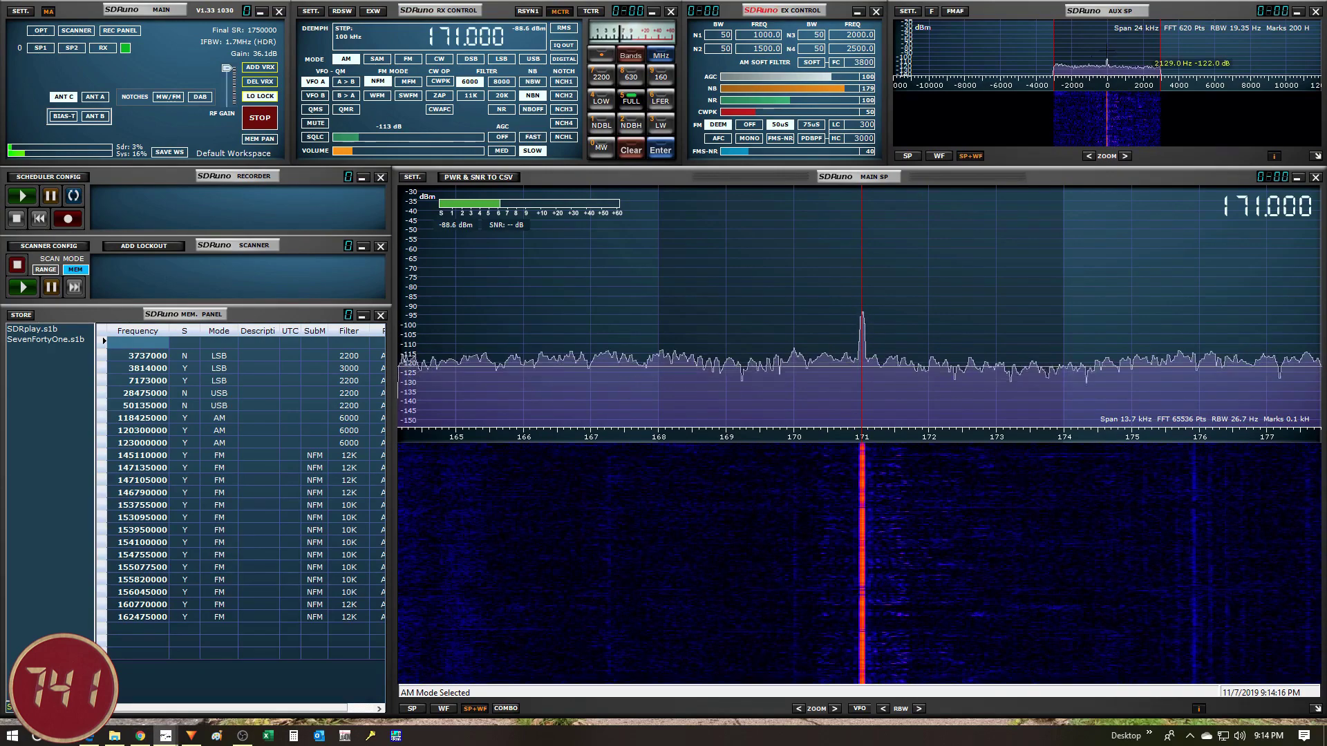
# - Narrow the AUX SP filter, set the AM filter to 6000 Hz, and unmute the audio
pyautogui.moveTo(1054, 47); pyautogui.dragTo(1072, 49)
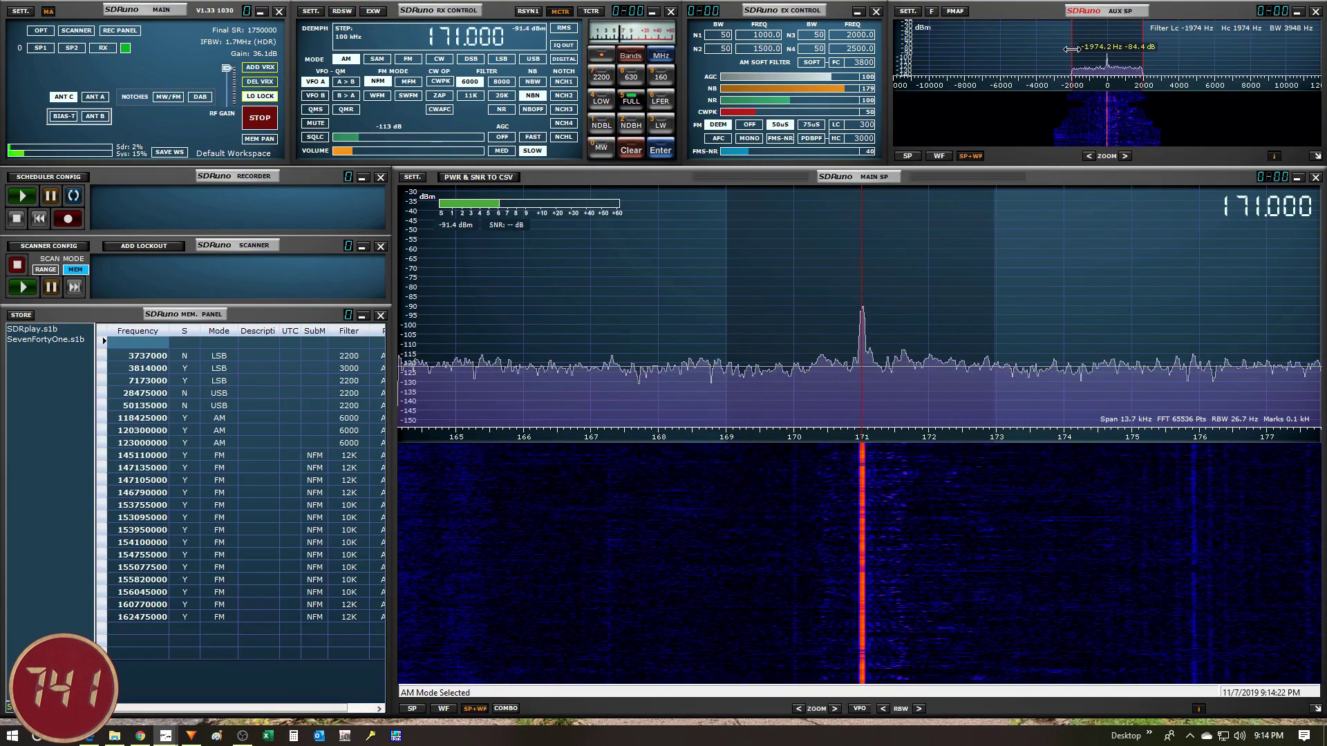
pyautogui.click(469, 81)
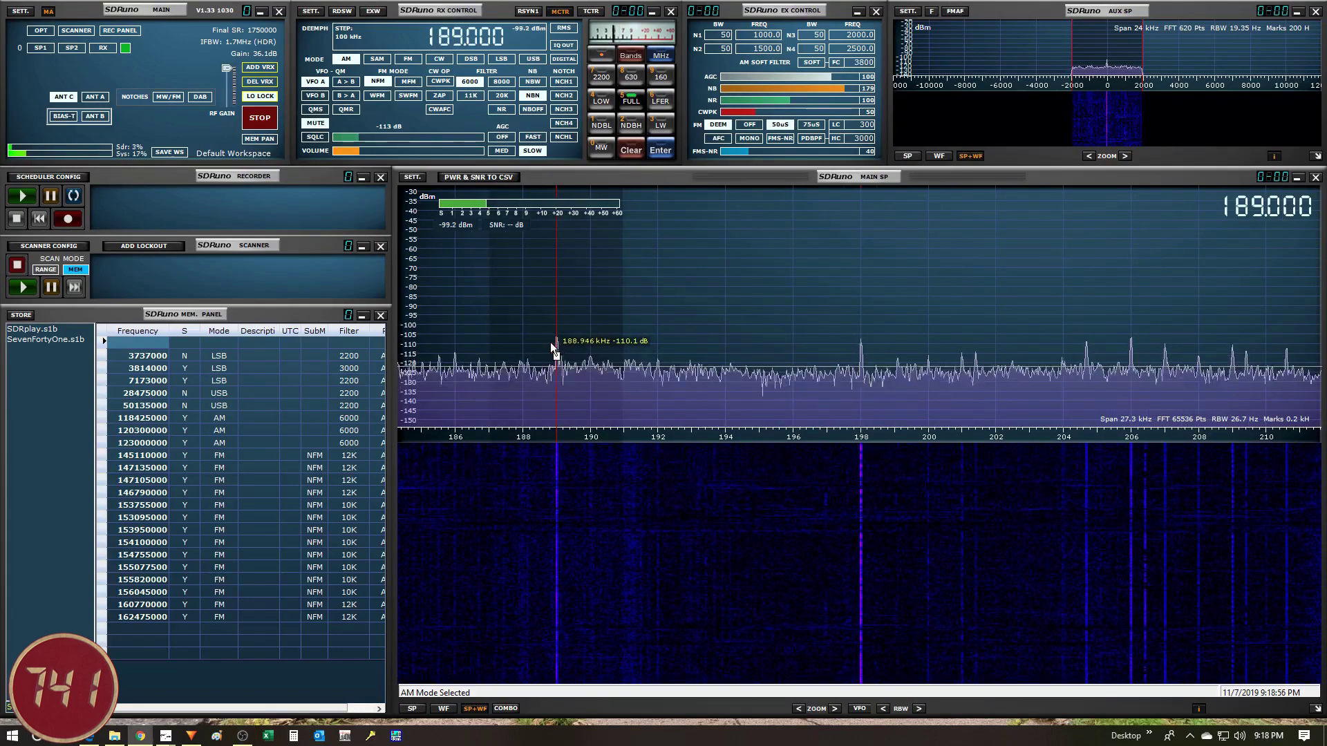
pyautogui.click(315, 125)
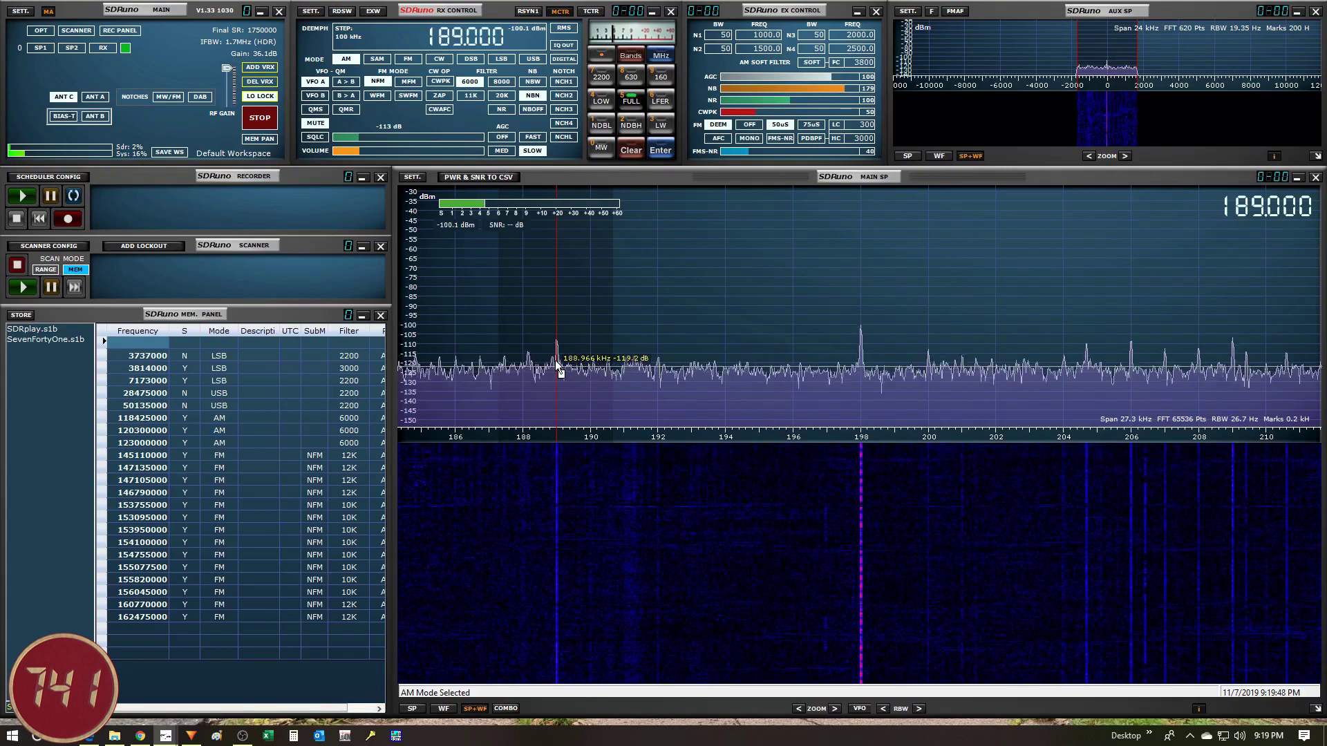
# - Tune up to the 252 kHz longwave carrier and widen the AM filter to 8000 Hz
pyautogui.scroll(9, 457, 43)
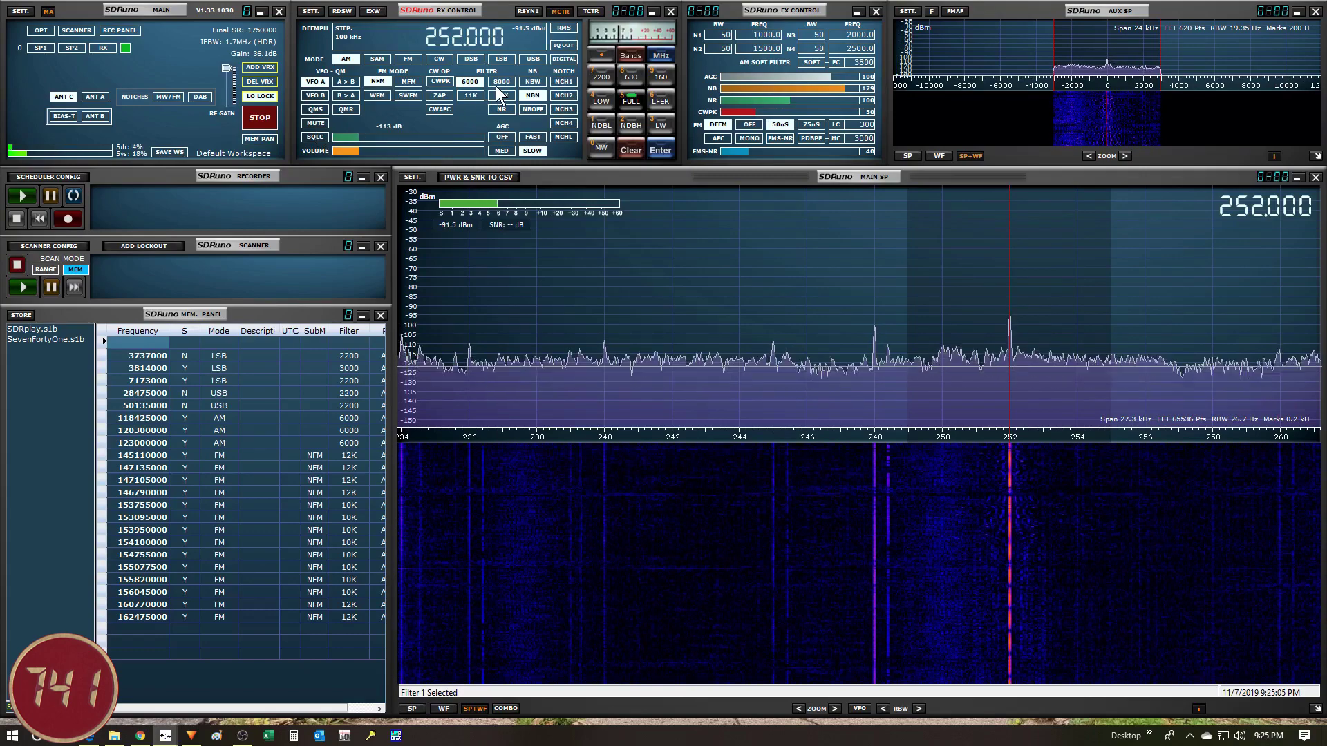
pyautogui.click(496, 81)
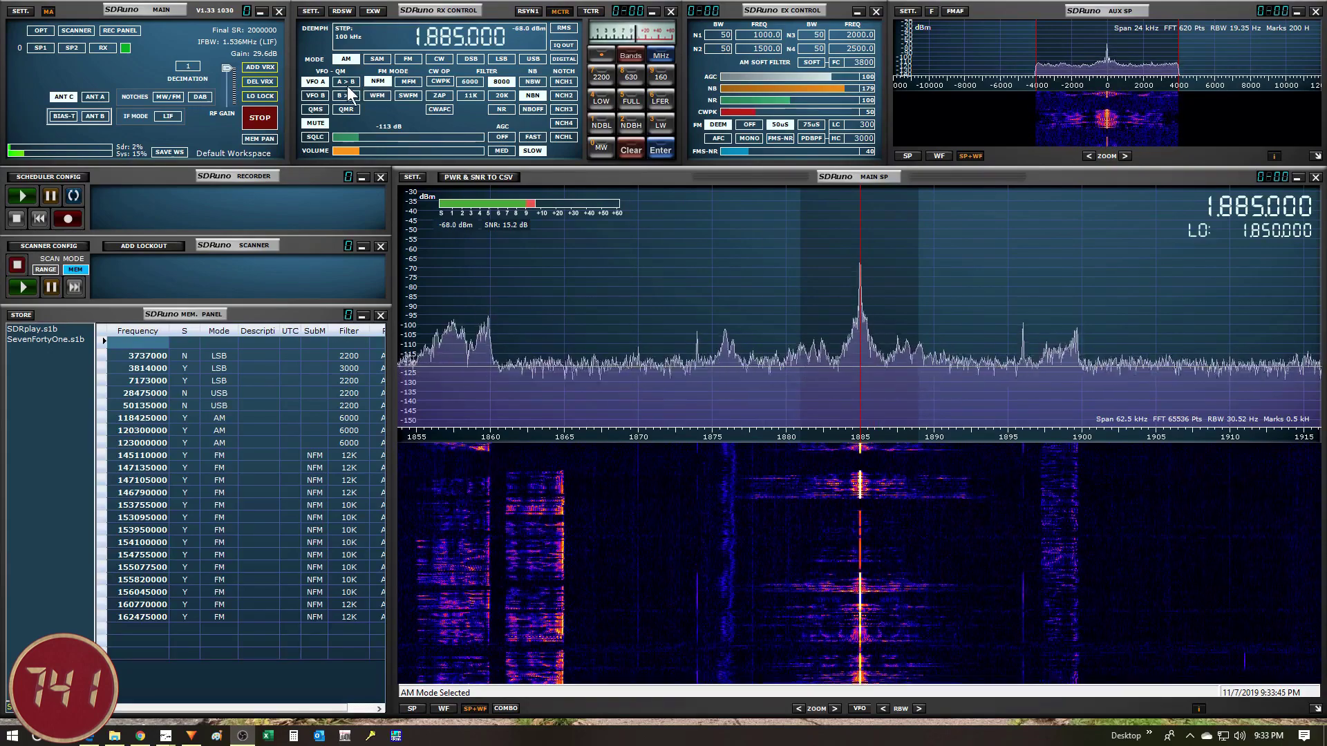
# - Mute the audio while tuned to 1.885 MHz AM
pyautogui.click(325, 125)
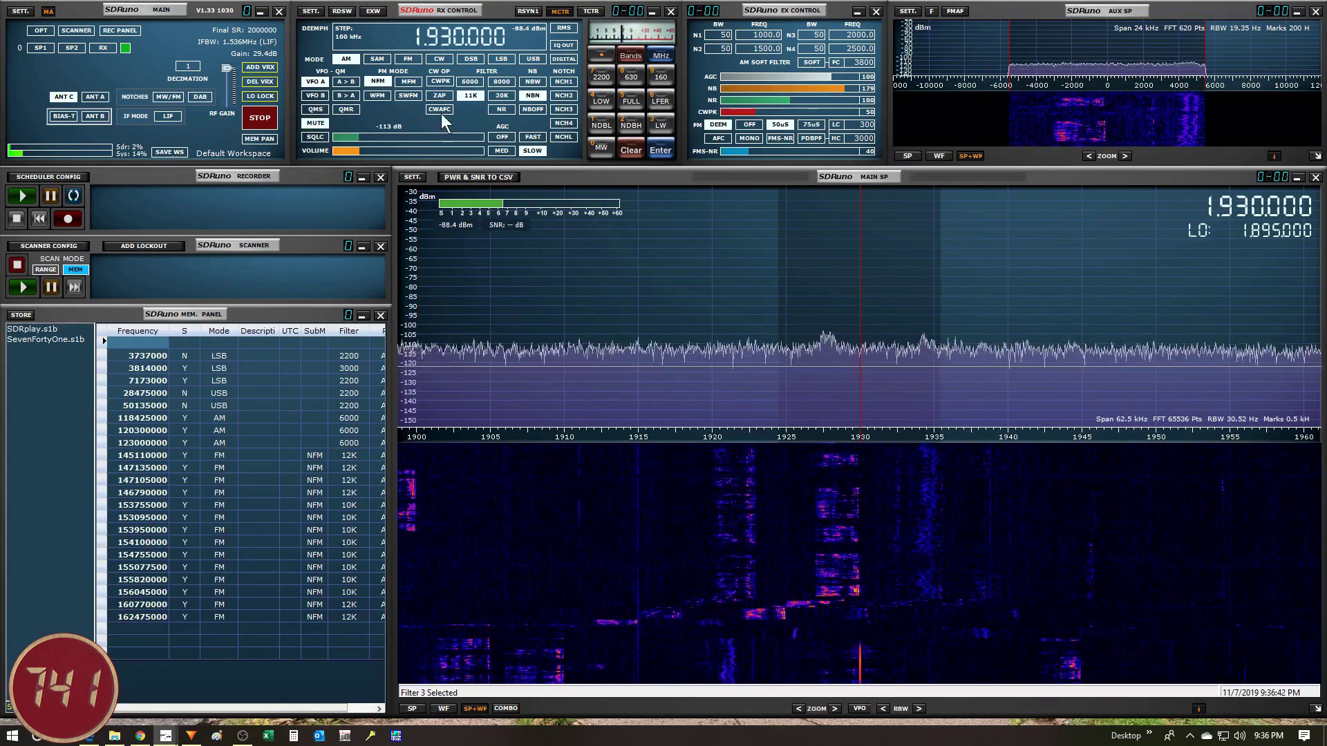
# - Switch demodulation from AM to LSB on 1.930 MHz
pyautogui.click(500, 59)
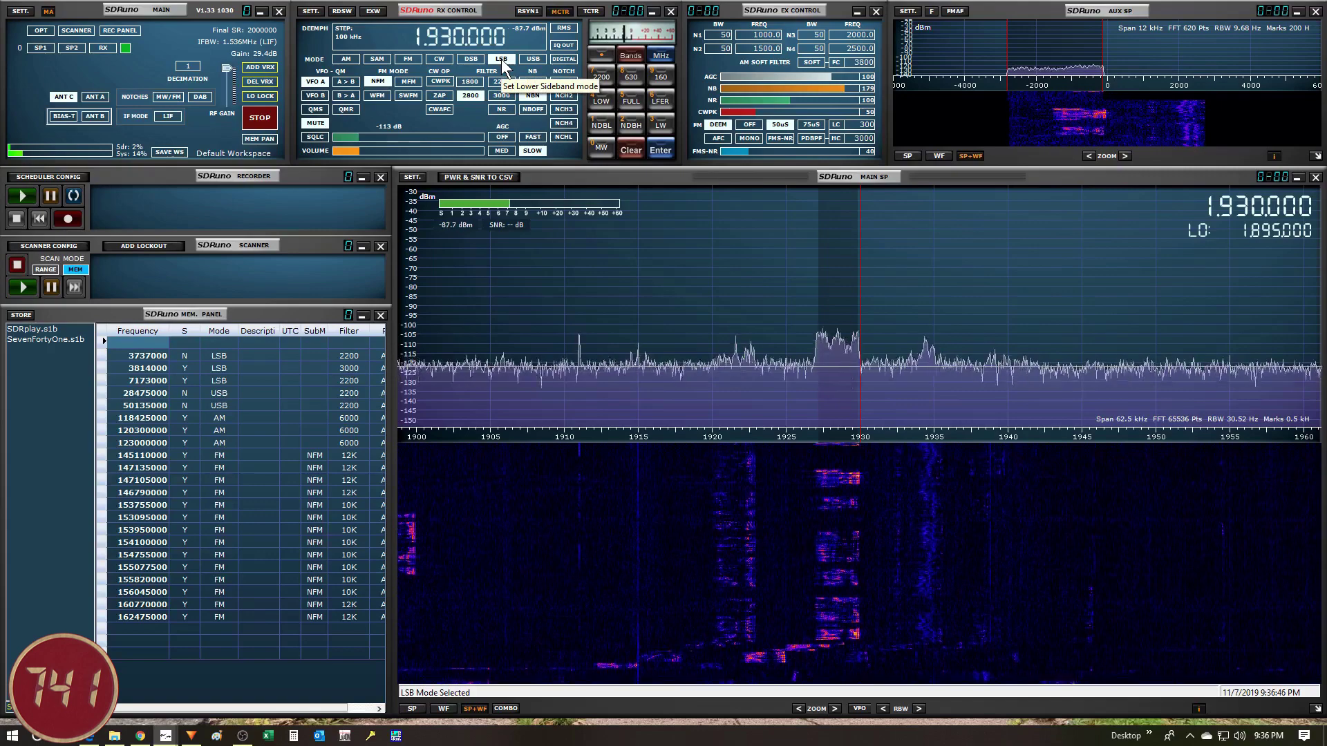